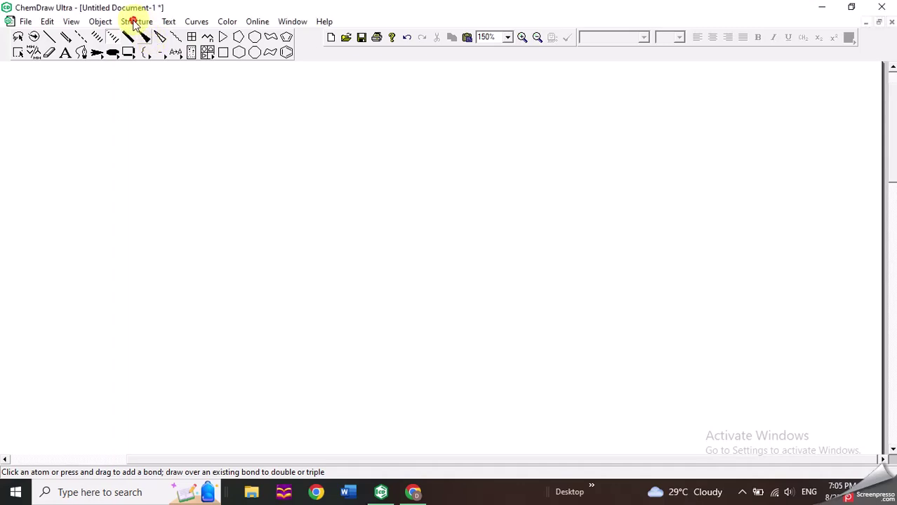
Open the Structure menu to reach Convert Name to Structure
click(136, 21)
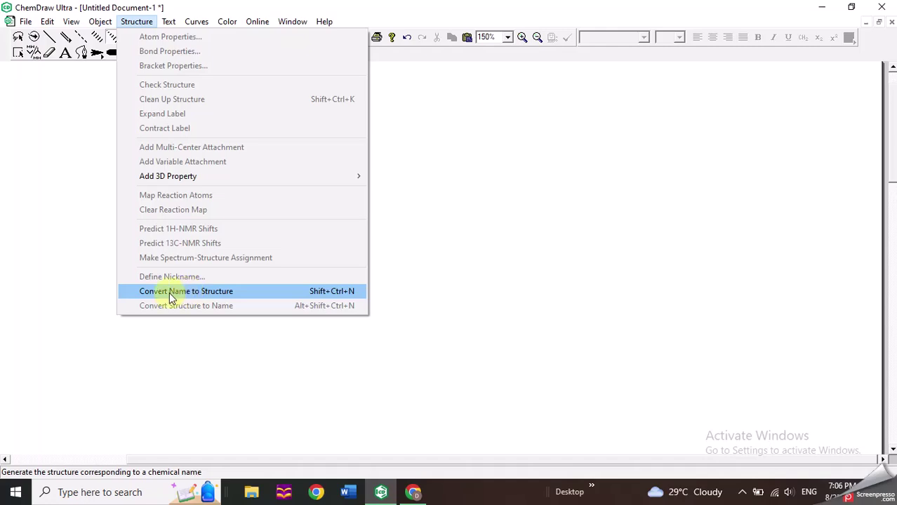
Paste the name 3,3-bis(4-hydroxyphenyl)-2-benzofuran-1-one into Convert Name to Structure and confirm
click(169, 296)
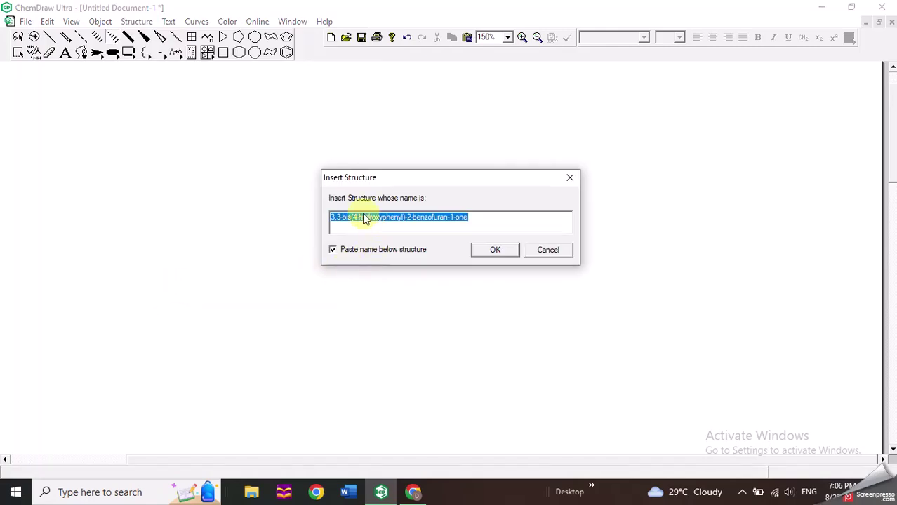
right_click(405, 220)
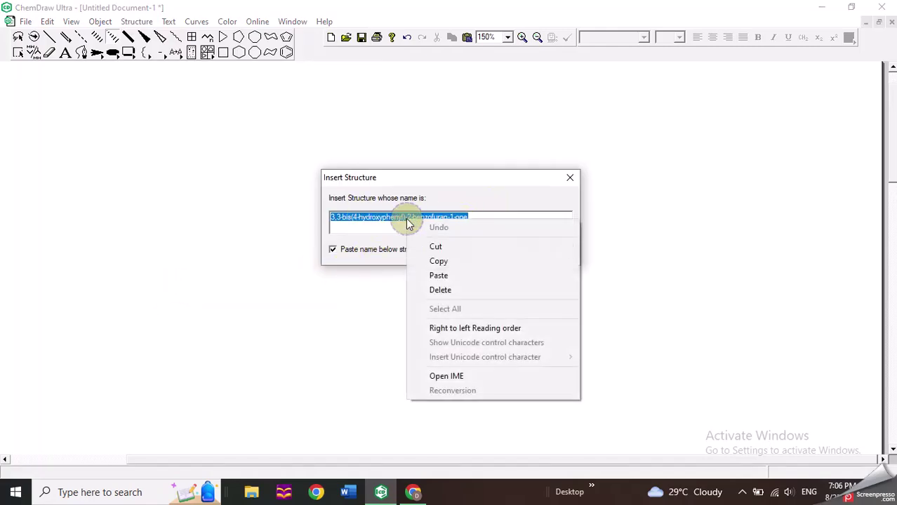
click(448, 275)
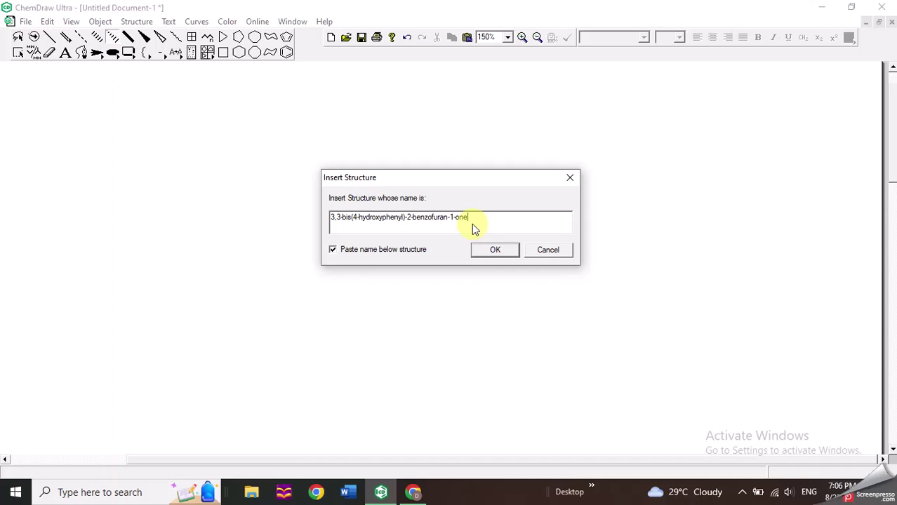
click(502, 251)
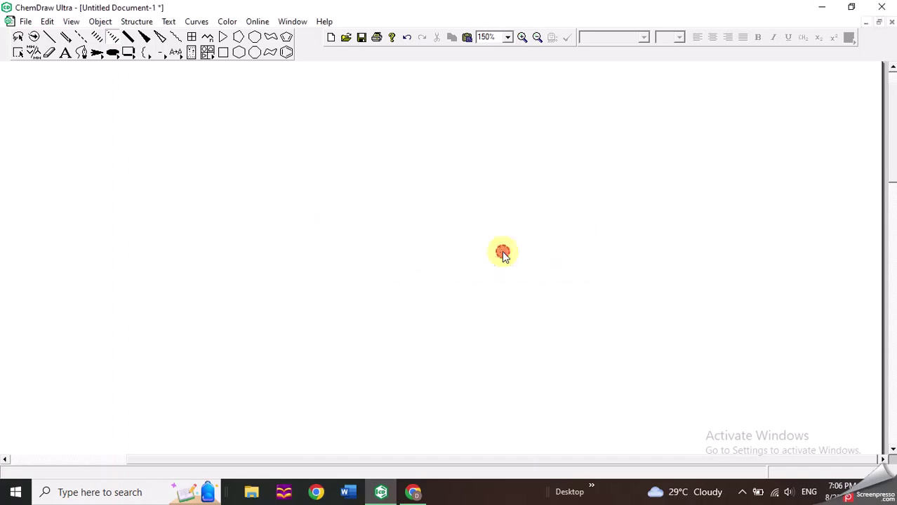
Delete the name caption beneath the generated phenolphthalein structure, keeping only the molecule
click(711, 272)
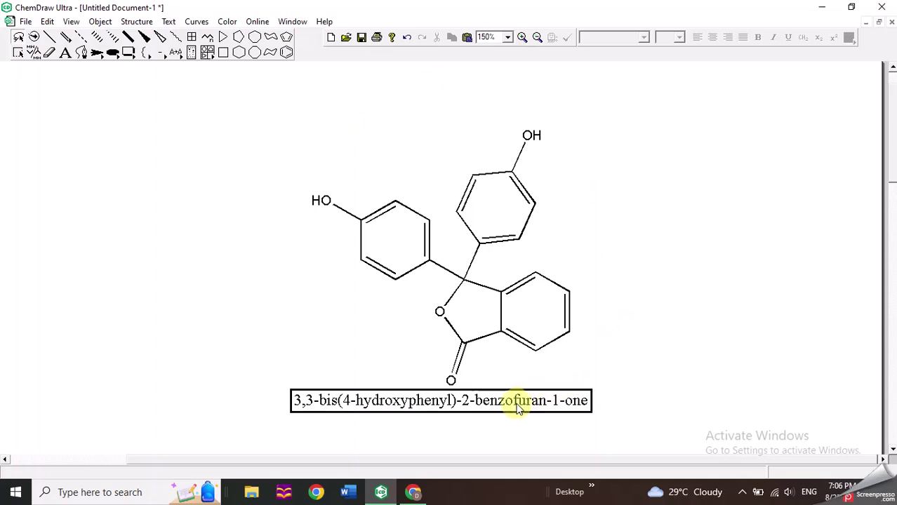
drag(521, 401, 566, 408)
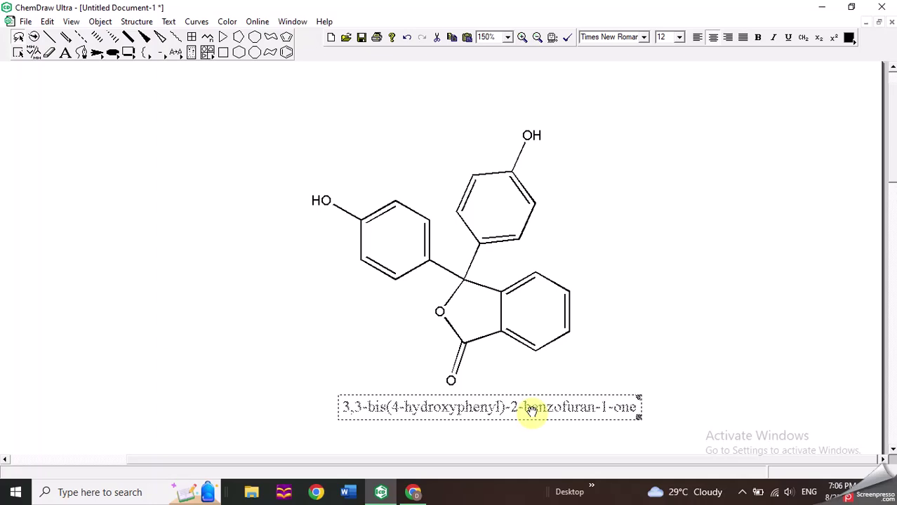
key(Delete)
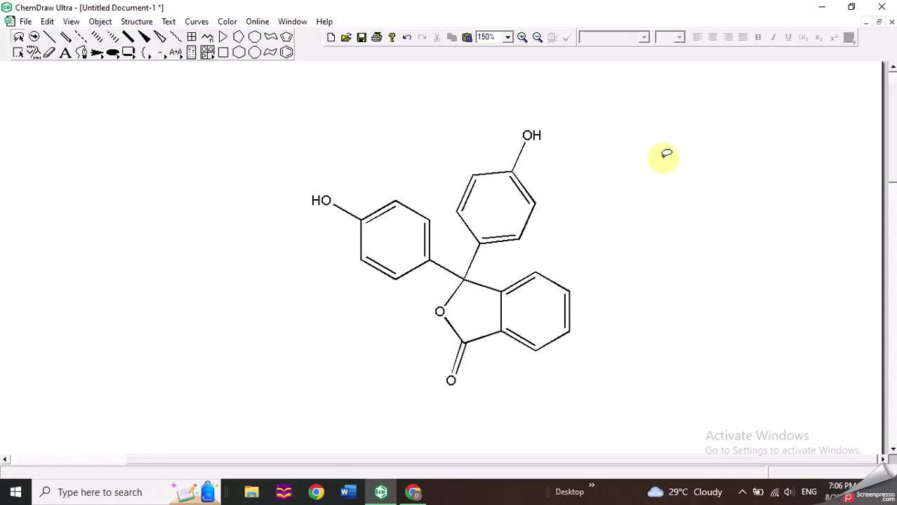
mouse_move(641, 128)
mouse_down()
mouse_move(493, 112)
mouse_move(290, 178)
mouse_move(245, 343)
mouse_move(448, 433)
mouse_move(546, 406)
mouse_move(651, 196)
mouse_move(642, 82)
mouse_move(619, 78)
mouse_up()
click(668, 197)
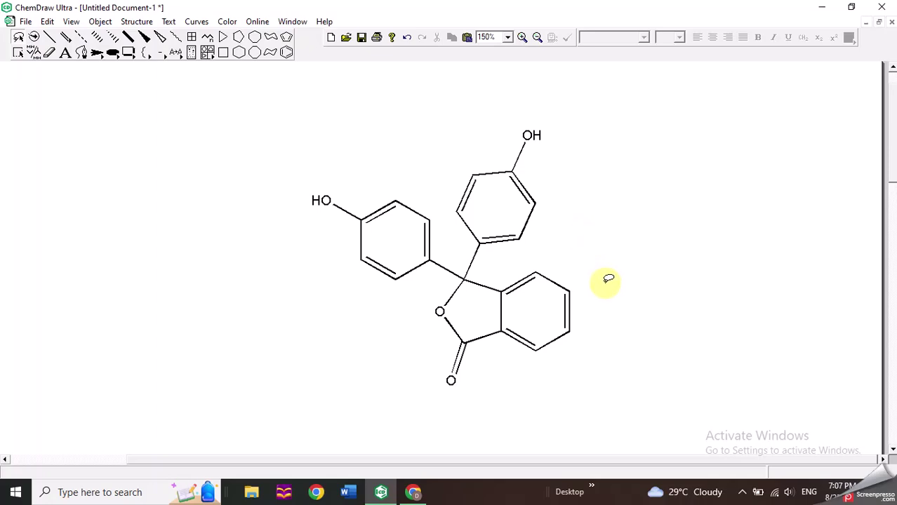
Shift the phenolphthalein molecule right and draw a horizontal single bond on the left
mouse_move(601, 169)
mouse_down()
mouse_move(523, 94)
mouse_move(280, 416)
mouse_move(656, 332)
mouse_move(591, 64)
mouse_move(538, 199)
mouse_up()
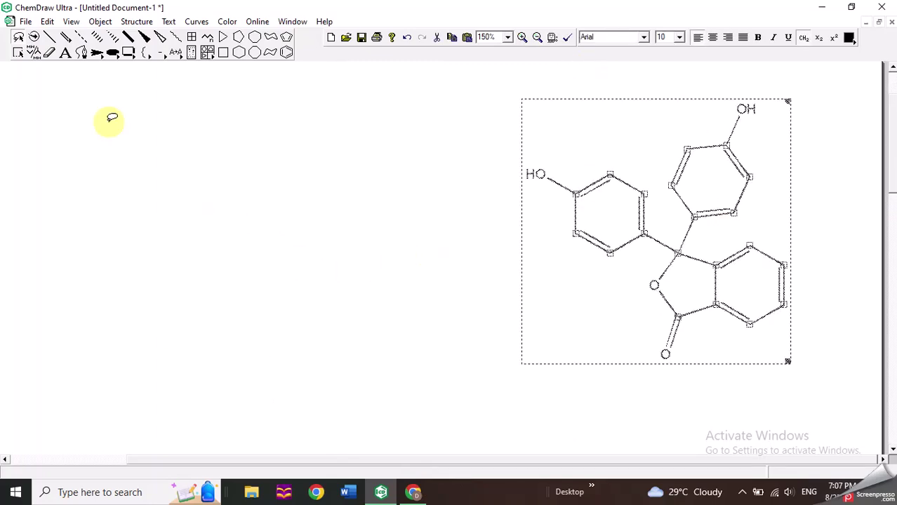
click(50, 39)
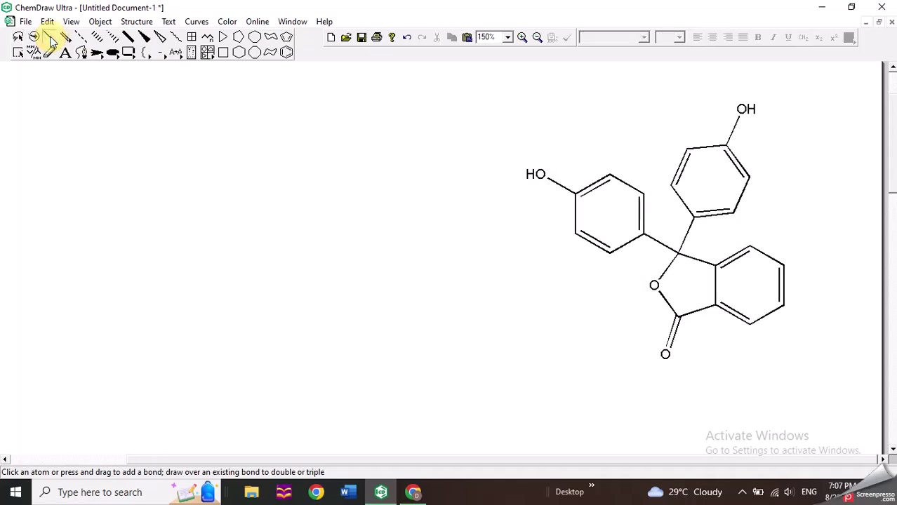
mouse_move(148, 203)
mouse_down()
mouse_move(198, 202)
mouse_move(206, 225)
mouse_up()
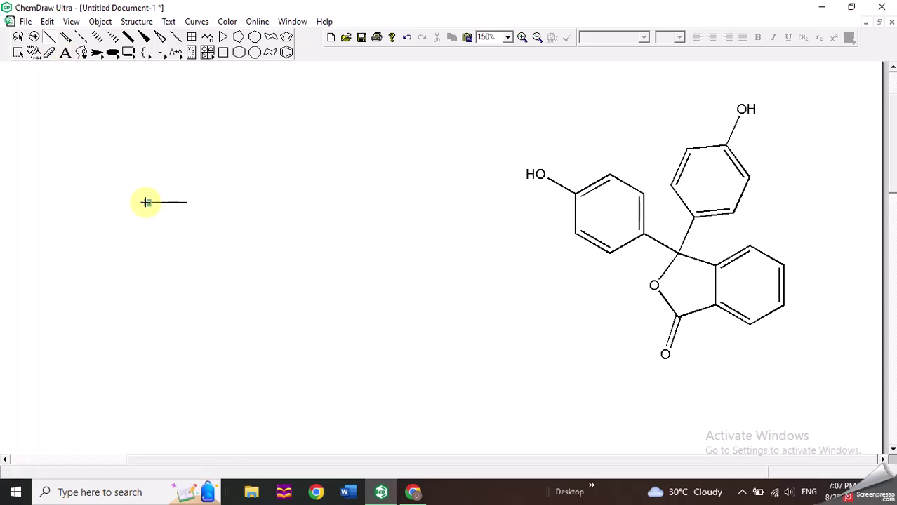
Label both ends of the left bond CH3 to form ethane, H3C–CH3
click(146, 202)
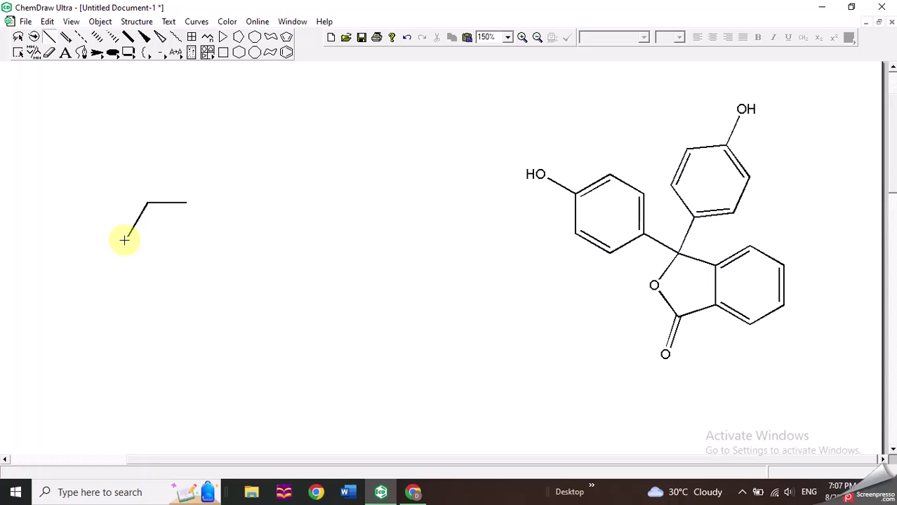
key(ctrl+z)
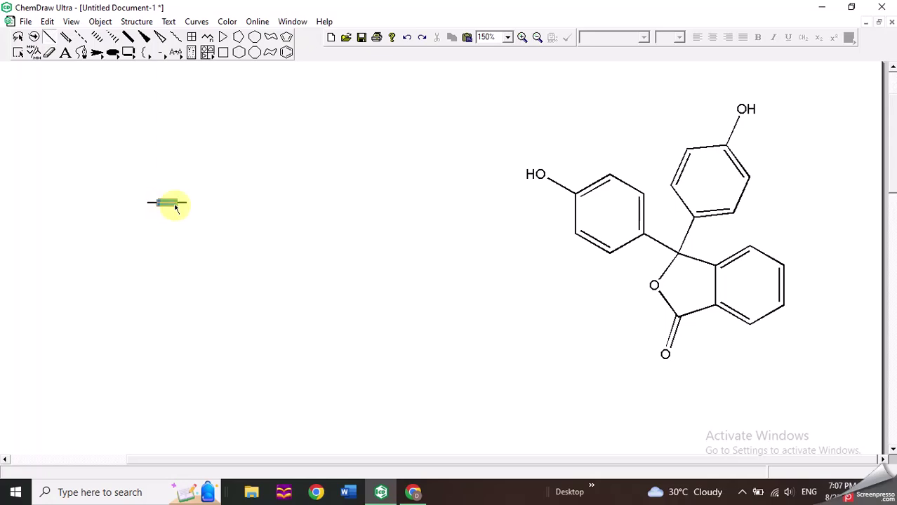
click(65, 53)
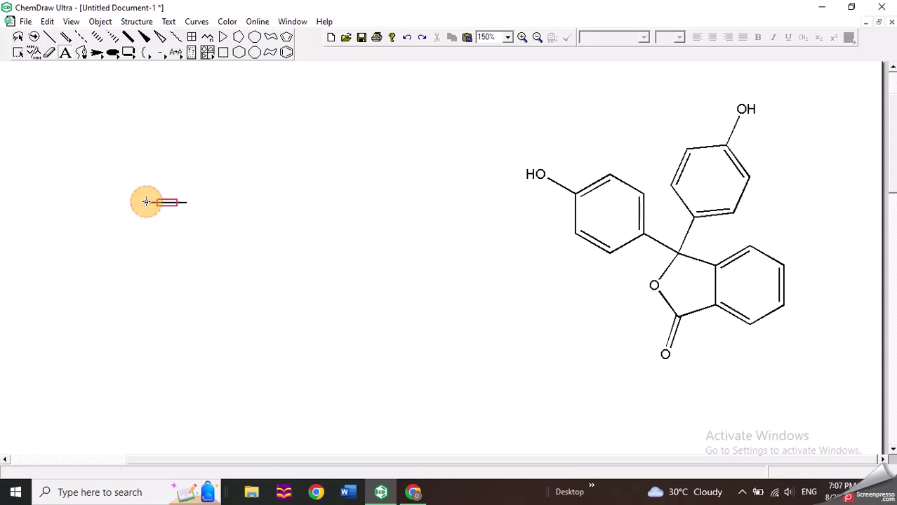
click(146, 202)
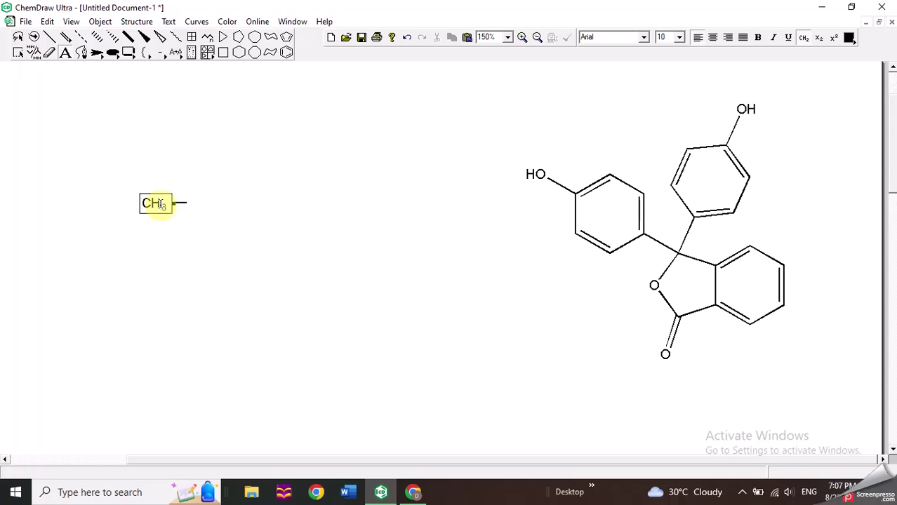
text(CH3)
click(261, 234)
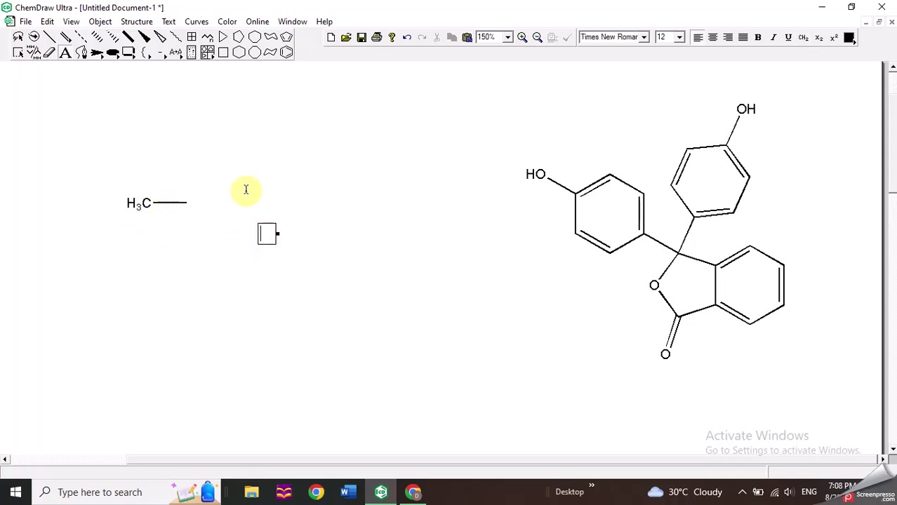
click(188, 202)
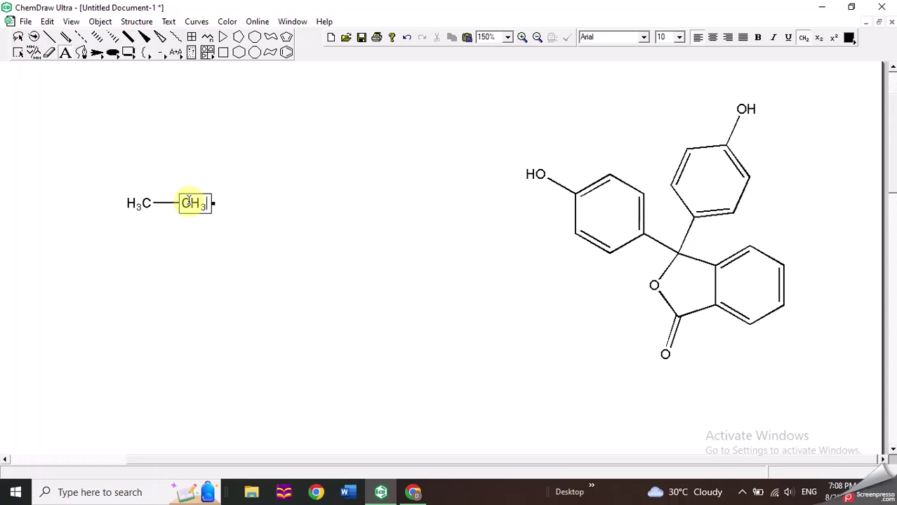
click(346, 273)
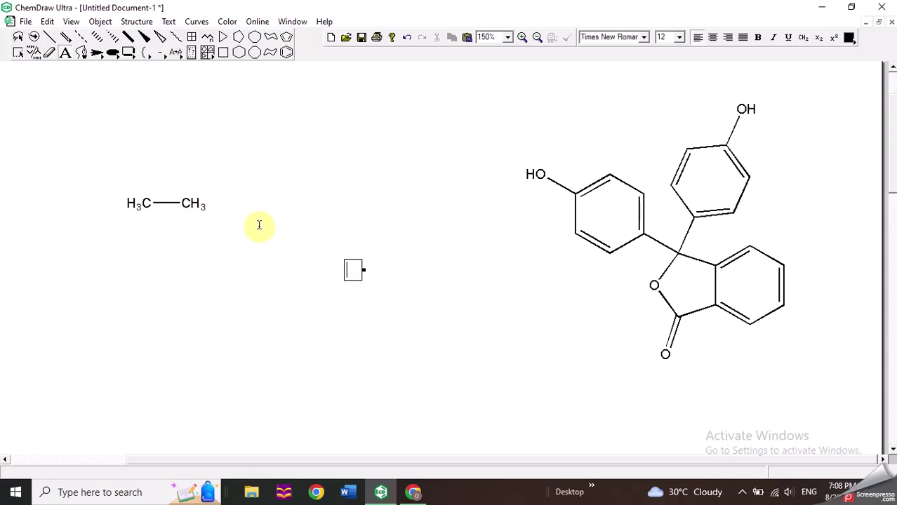
Lasso the ethane molecule and move it higher up the page
click(18, 39)
click(188, 200)
mouse_move(172, 200)
mouse_down()
mouse_move(192, 136)
mouse_move(207, 126)
mouse_up()
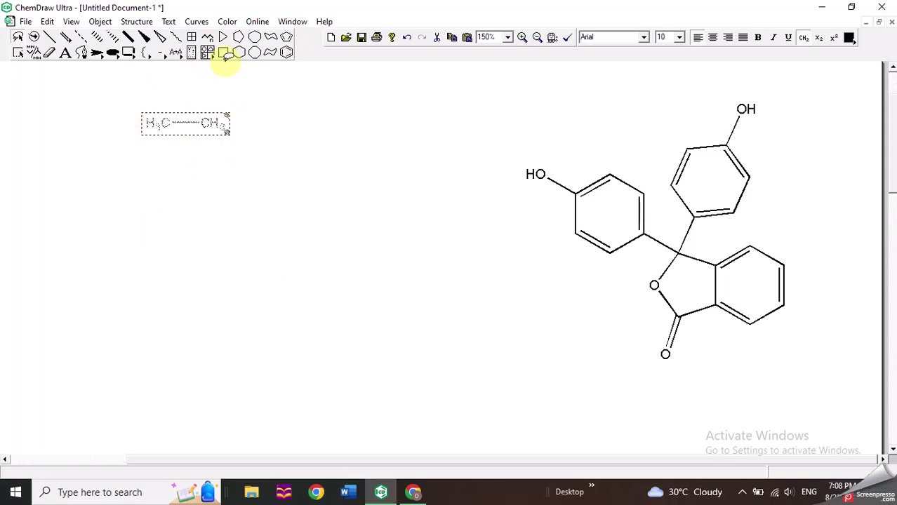
Look through the Templates list without choosing one, then select the Benzene Ring tool
click(287, 57)
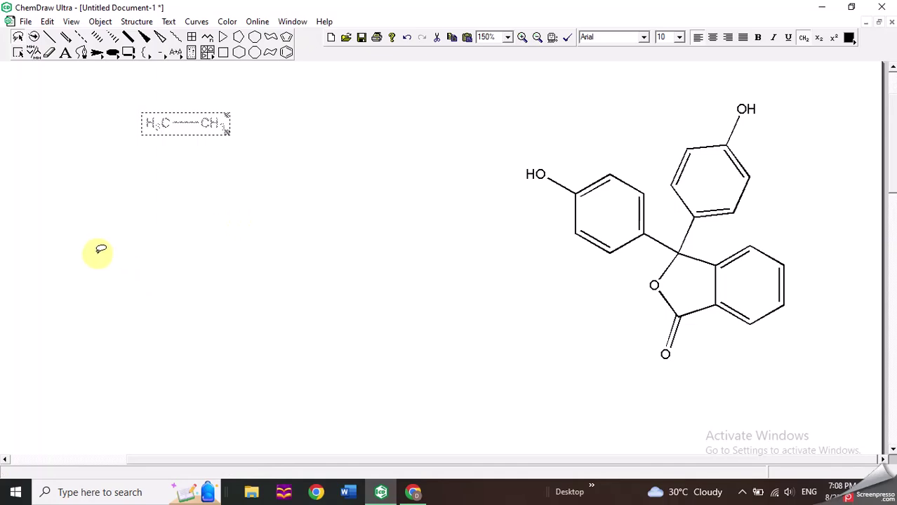
click(208, 54)
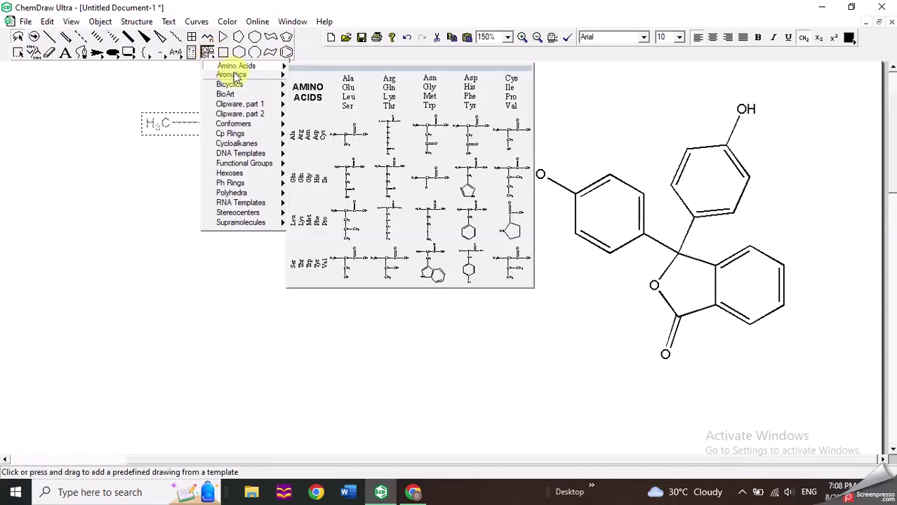
mouse_move(238, 116)
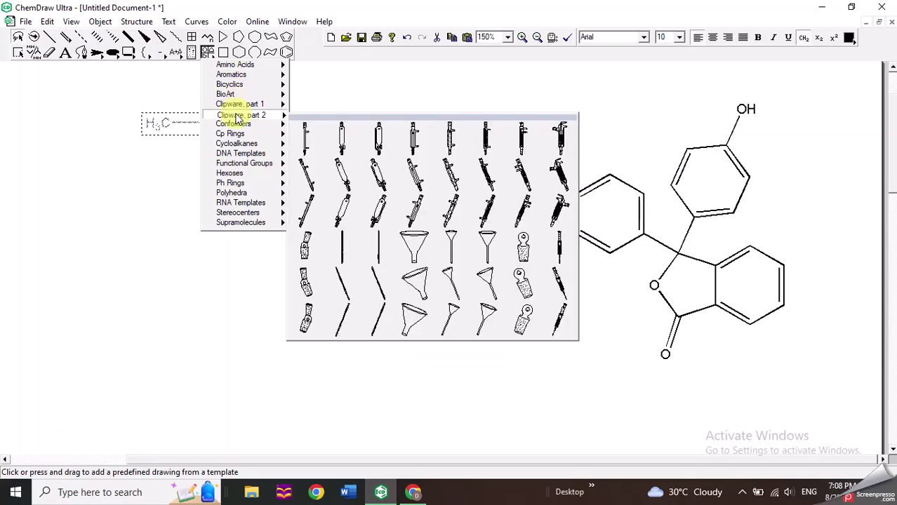
click(240, 54)
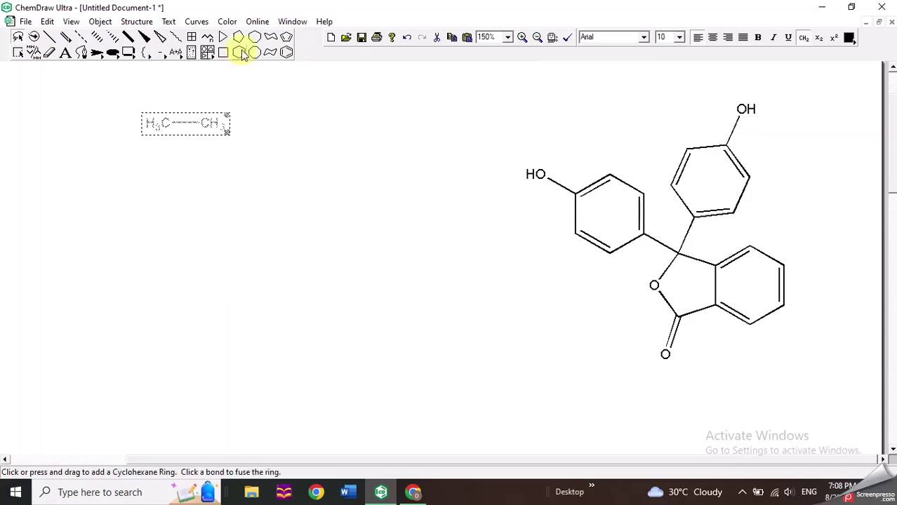
click(286, 55)
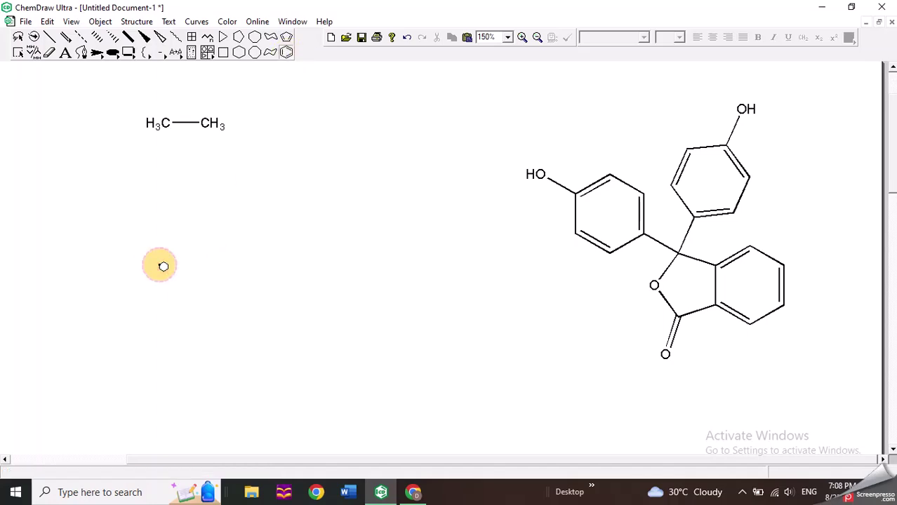
Draw a benzene ring below the ethane with a two-carbon ethyl side chain, and select it
click(163, 265)
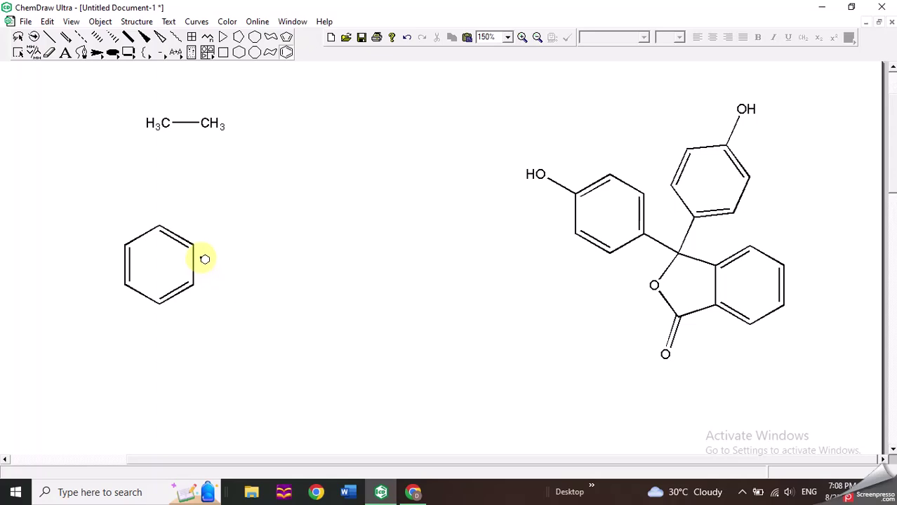
click(49, 37)
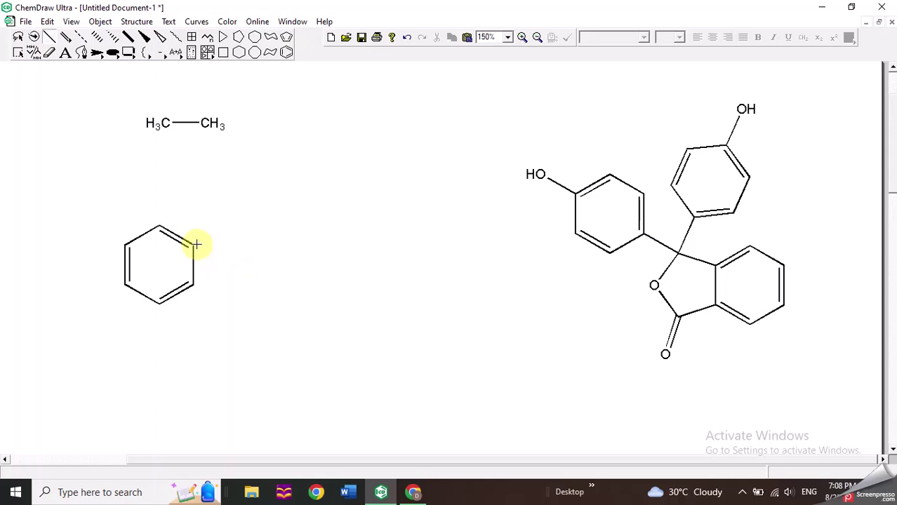
click(194, 245)
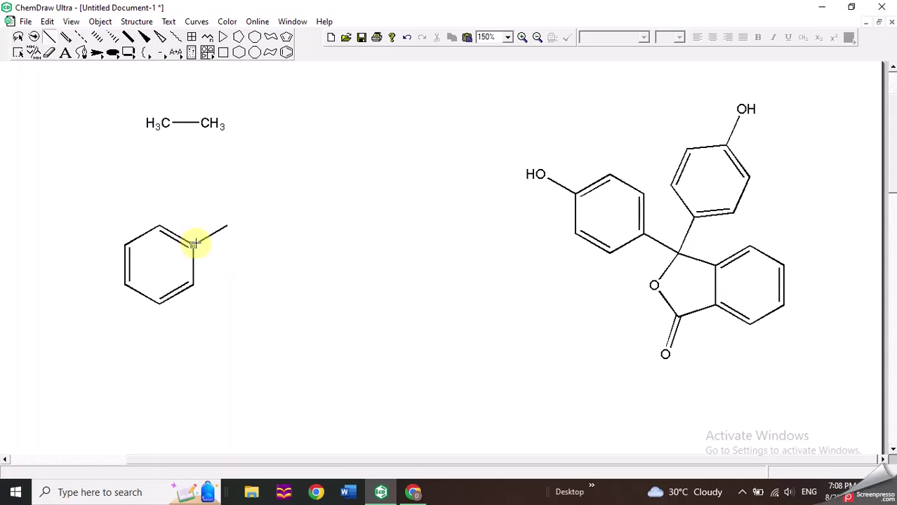
click(226, 227)
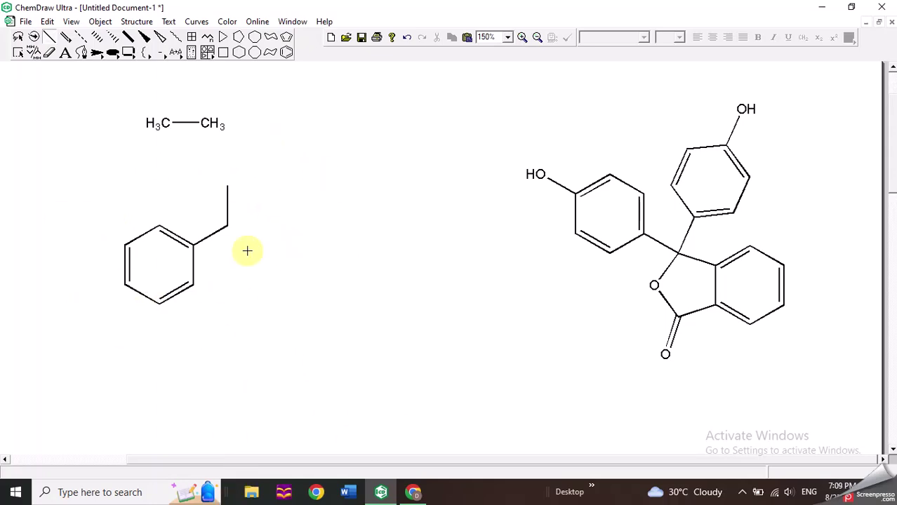
click(17, 37)
double_click(228, 207)
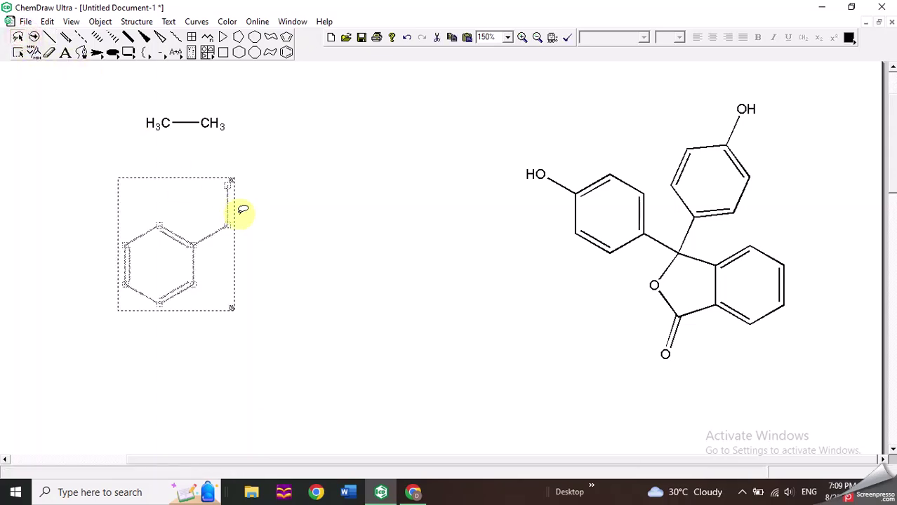
Generate the name label 1-ethylbenzene for the selected structure via Convert Structure to Name
click(137, 22)
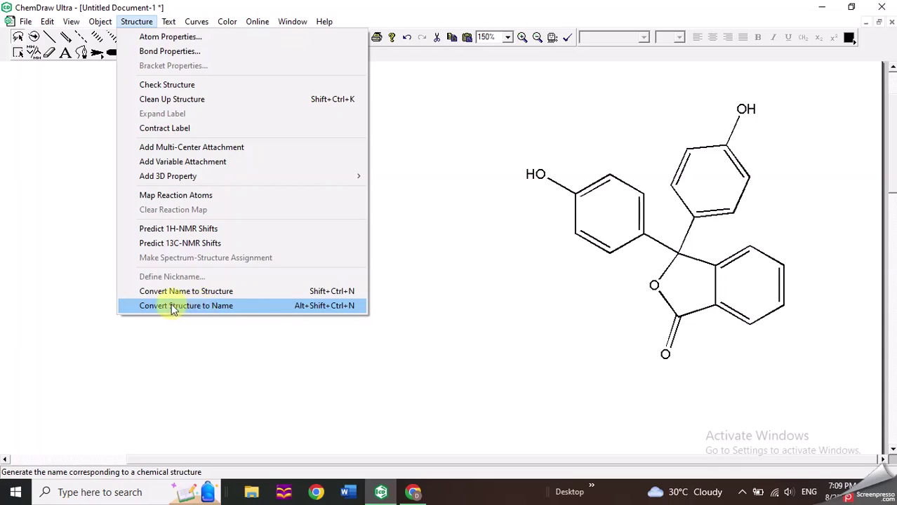
click(206, 306)
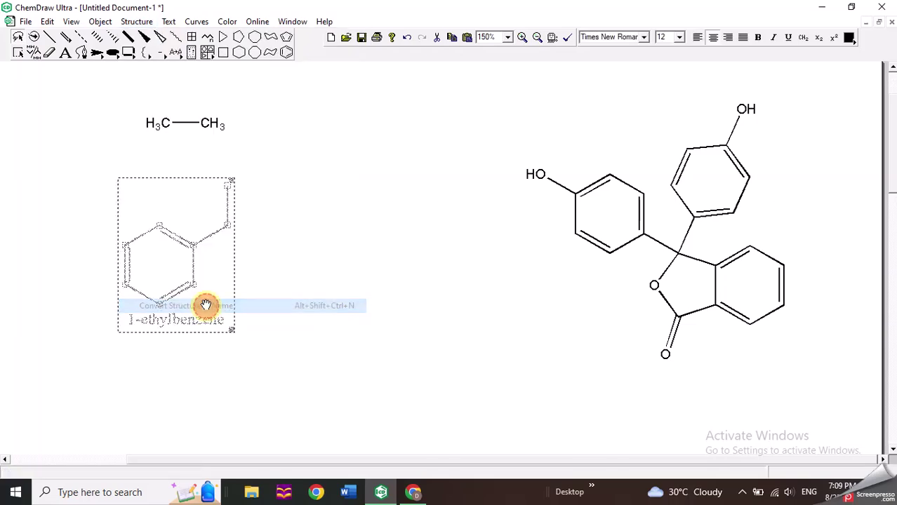
click(290, 323)
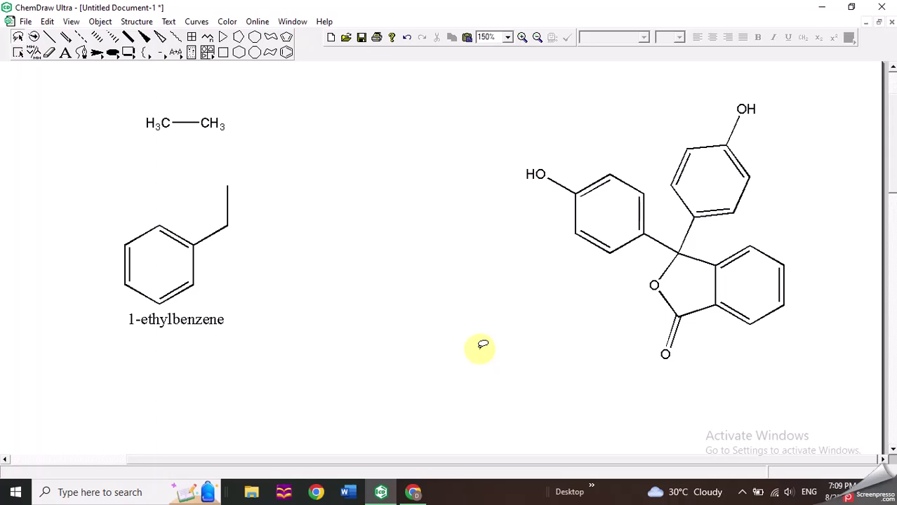
click(136, 21)
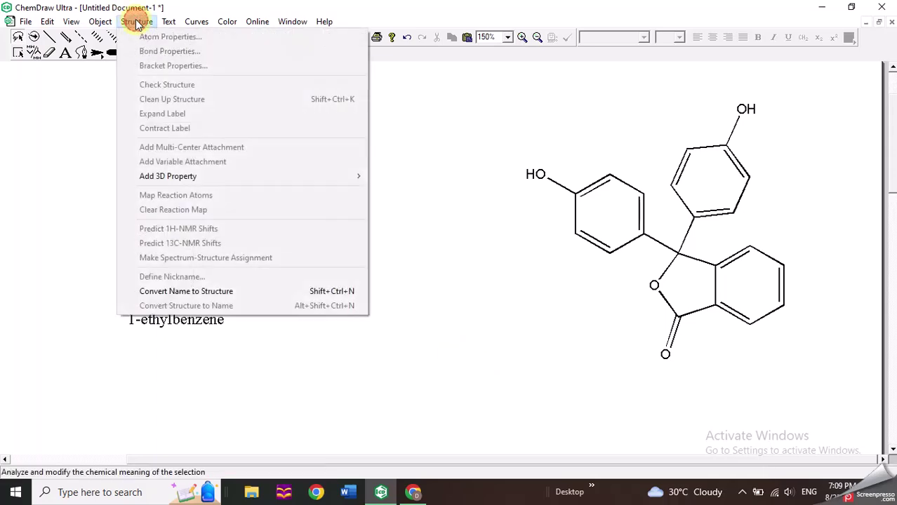
click(477, 277)
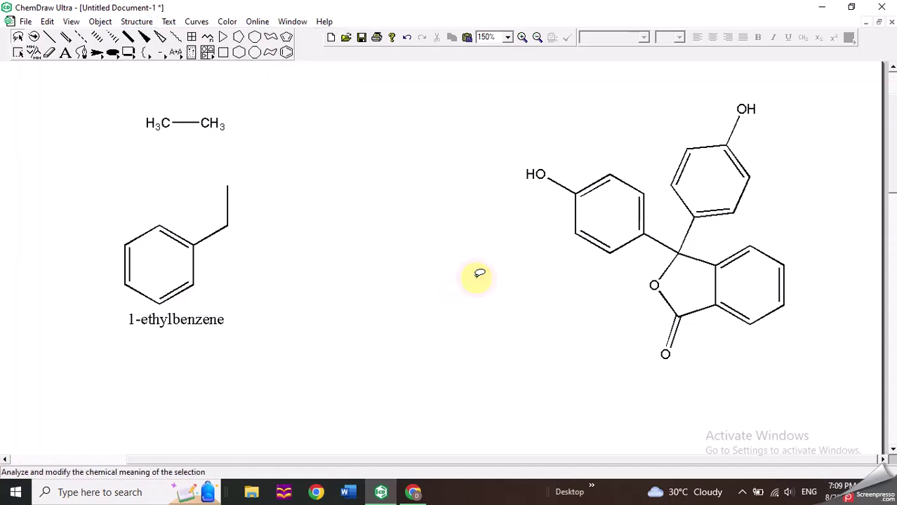